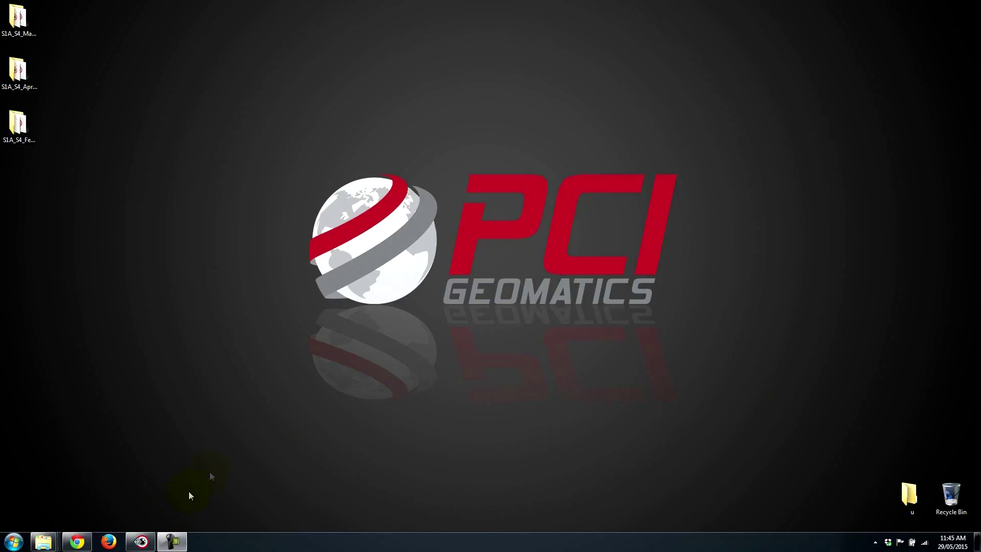
Step: Open the Feb23, March_07 and April_12 Sentinel-1 folder windows, then return to Focus
mouse_move(49, 545)
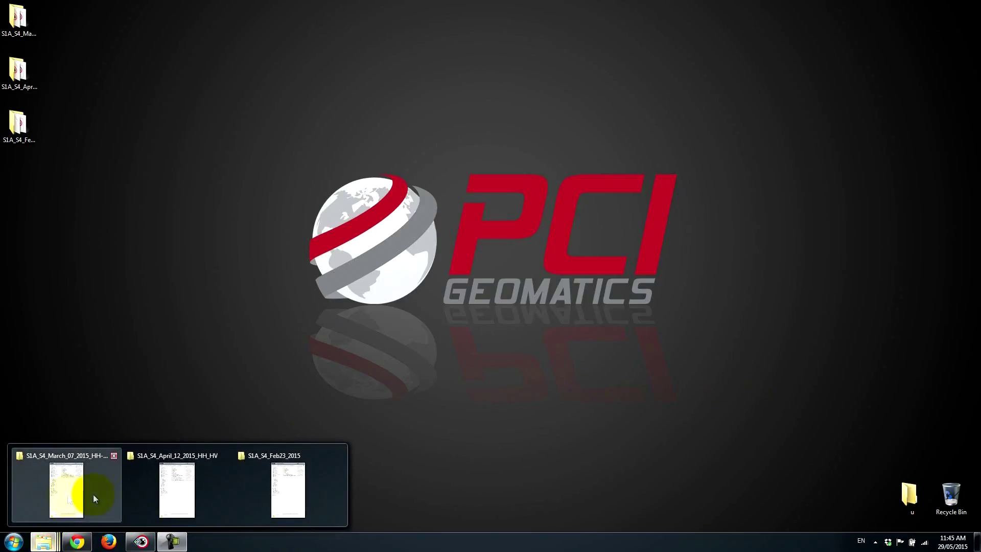
click(282, 488)
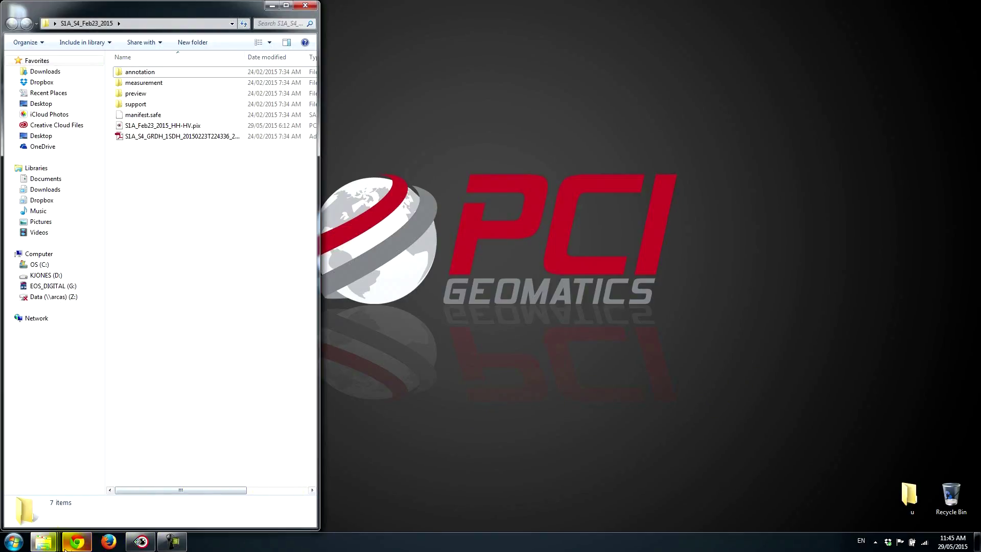
mouse_move(51, 546)
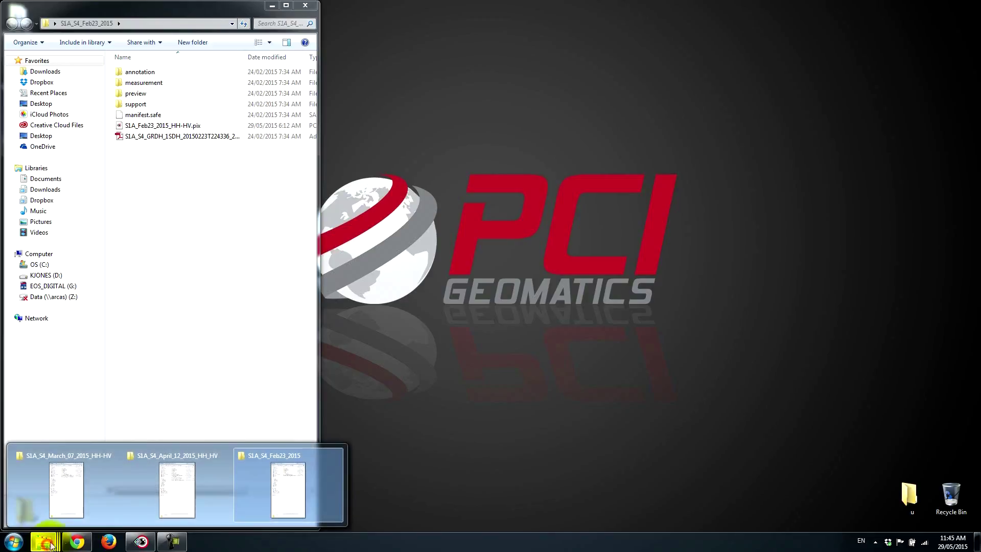
click(60, 488)
mouse_move(43, 546)
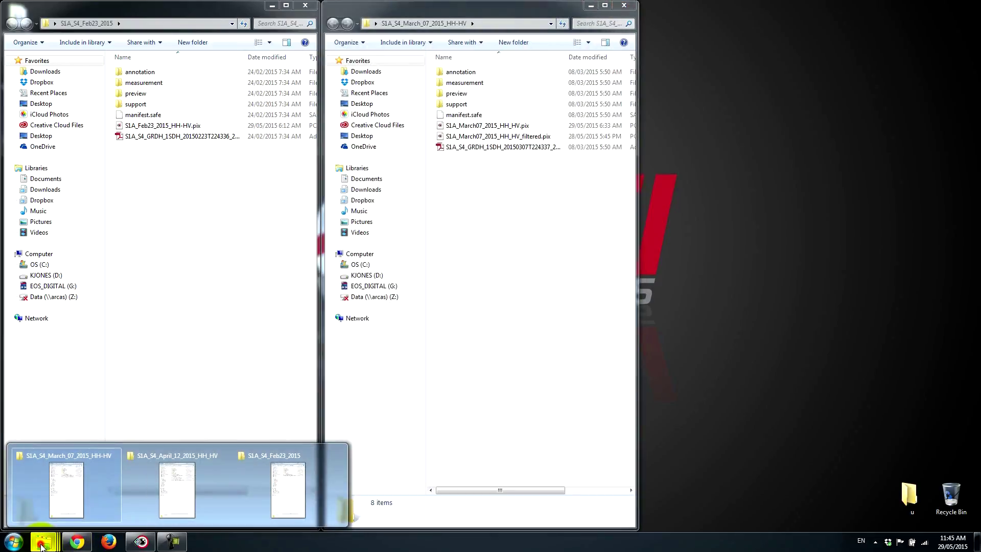
click(184, 487)
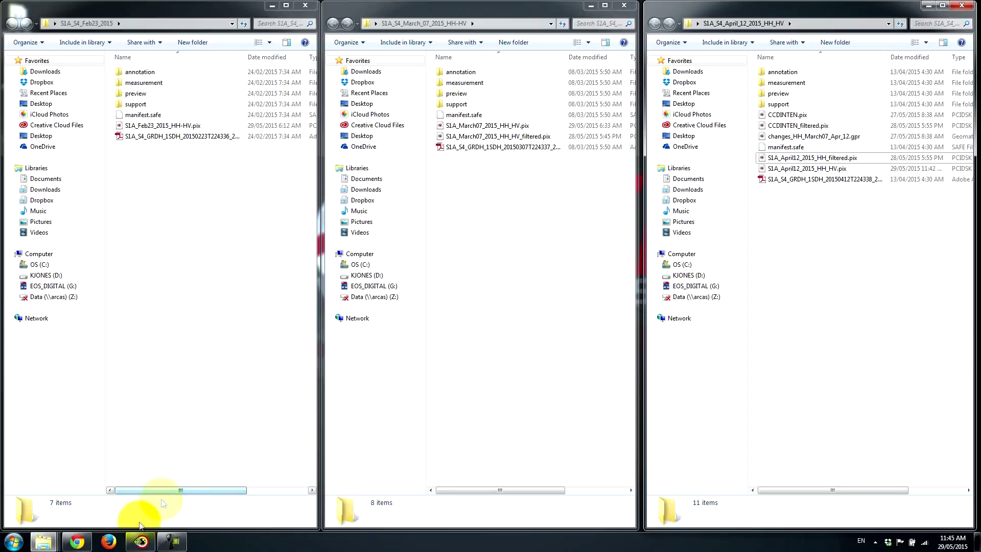
click(139, 543)
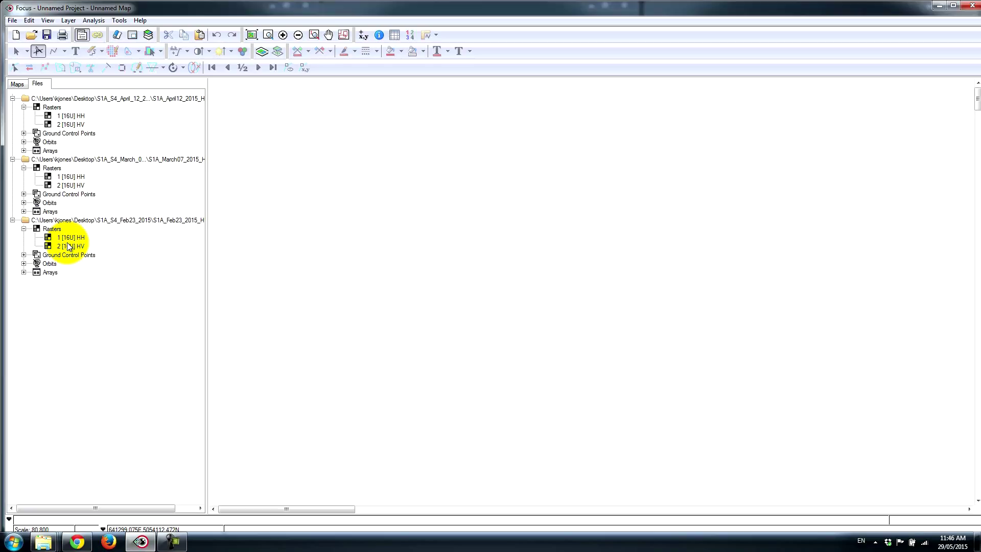
Step: Display the April 12 HH band as a north-up grayscale layer
right_click(77, 117)
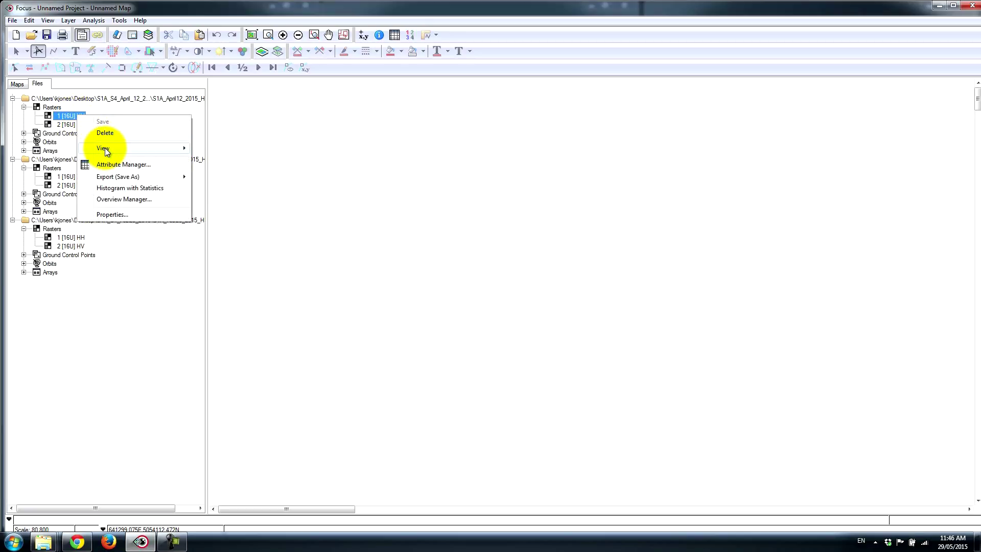
mouse_move(106, 149)
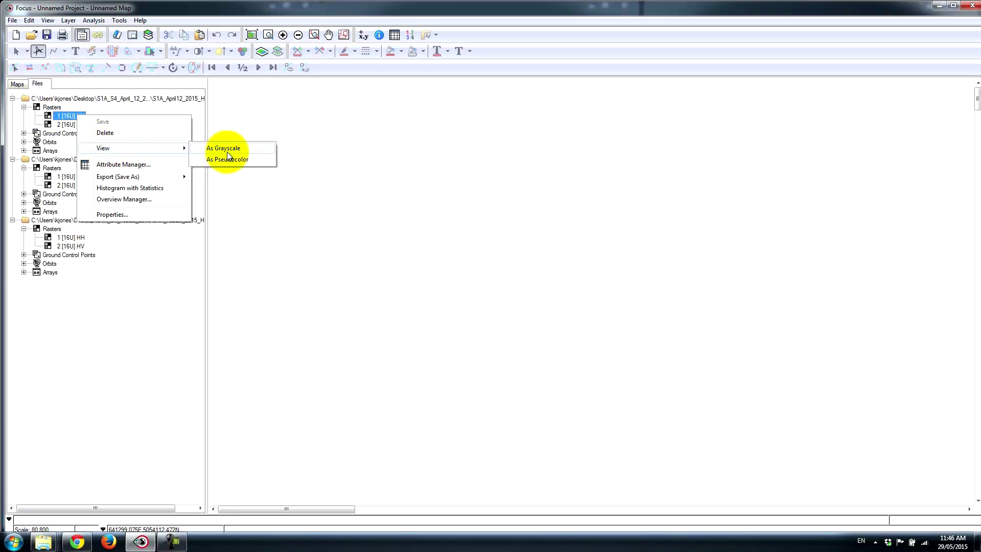
click(228, 149)
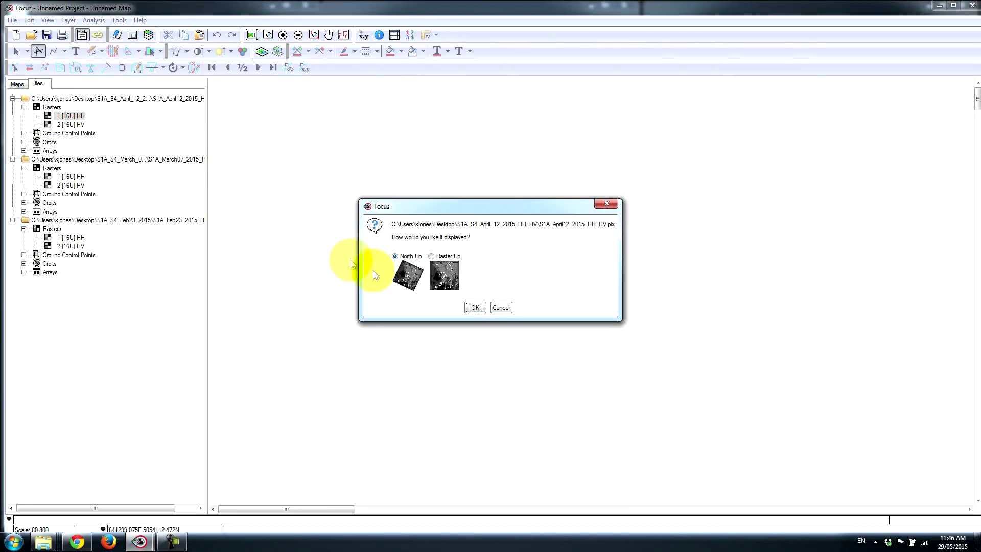
click(475, 305)
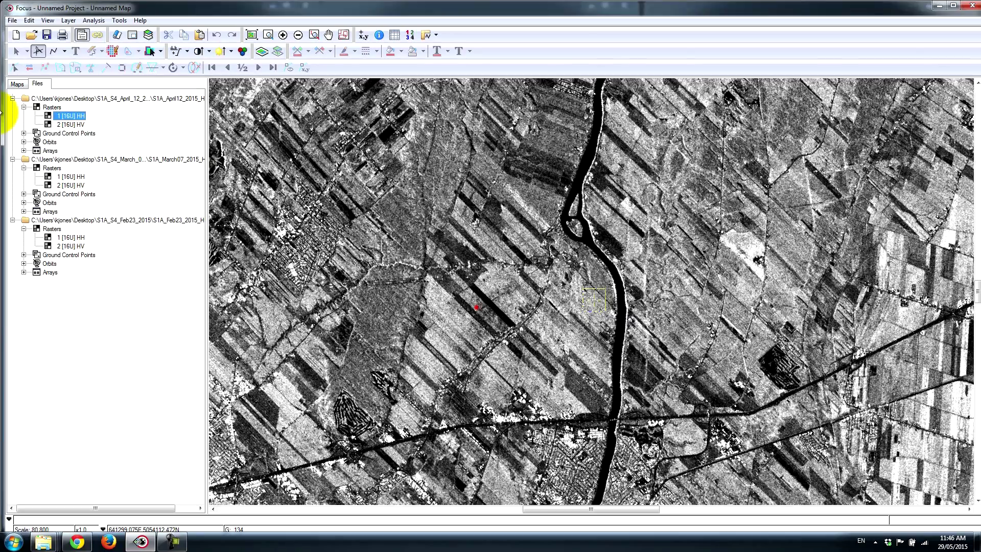
Step: Display the April 12 HV band as grayscale too and show the map's layer tree
right_click(60, 125)
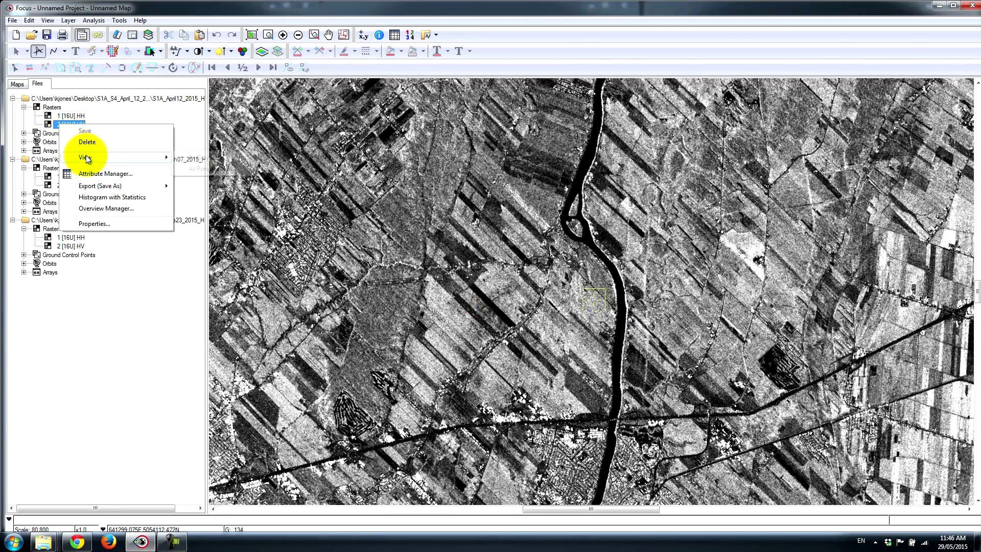
mouse_move(87, 159)
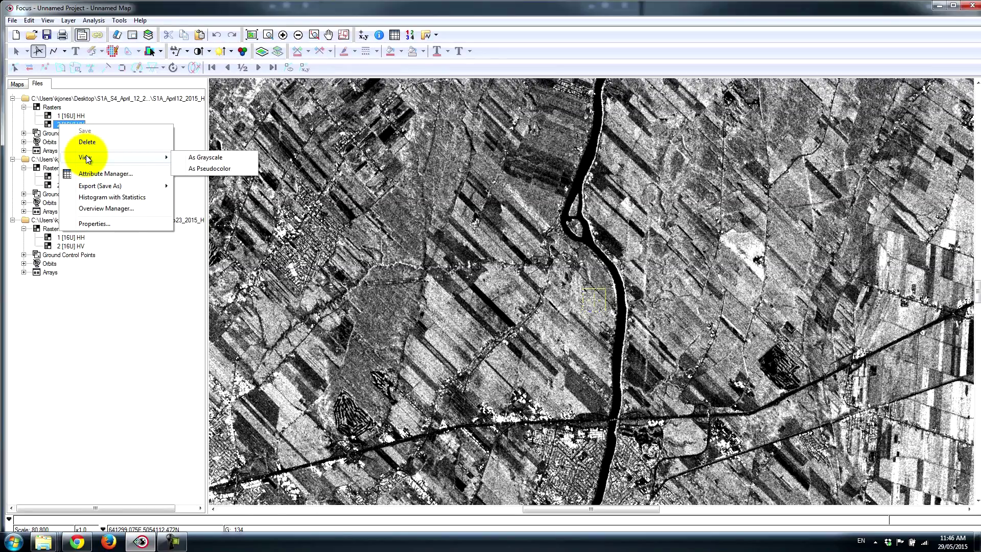
click(213, 159)
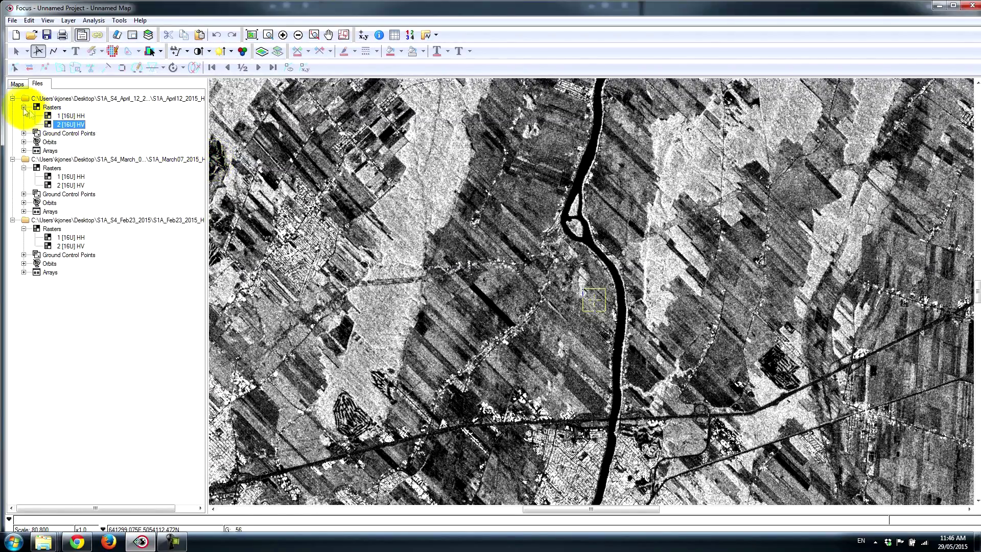
click(17, 84)
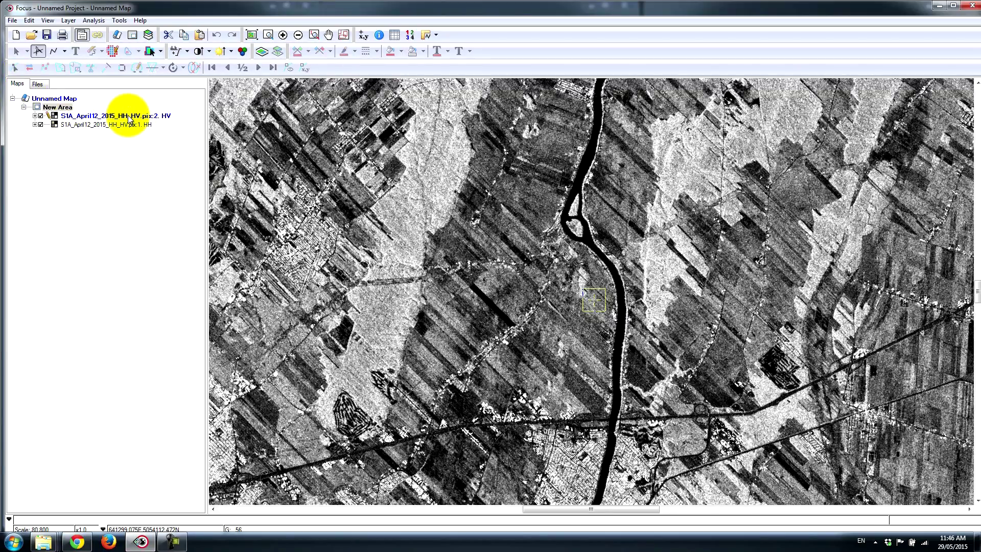
Step: Toggle the HV layer's visibility to compare it with the HH layer beneath
click(40, 117)
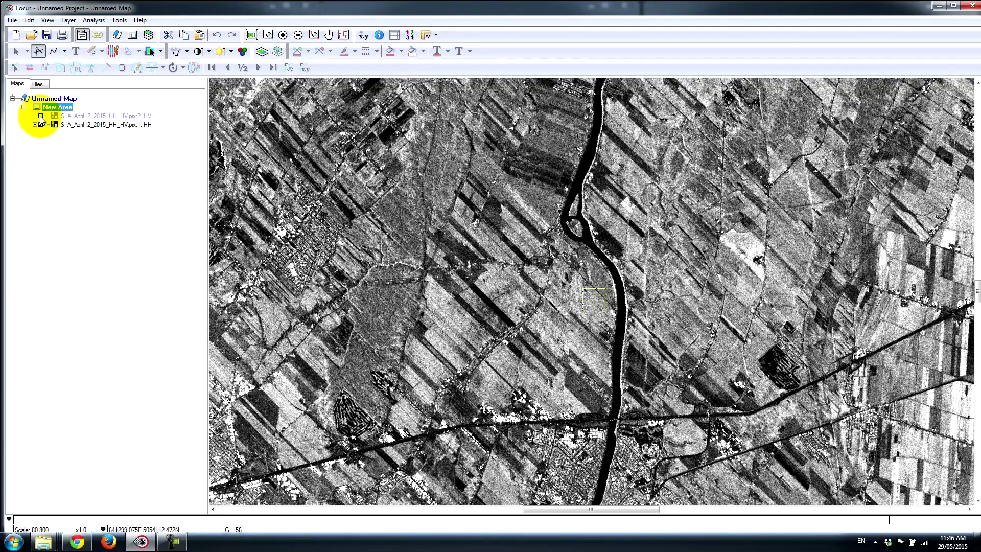
click(40, 117)
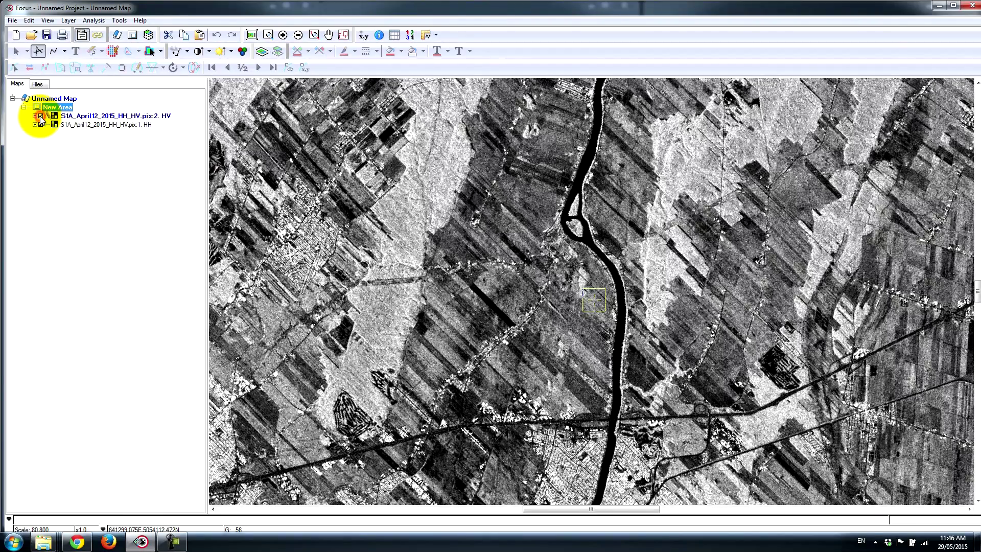
click(41, 117)
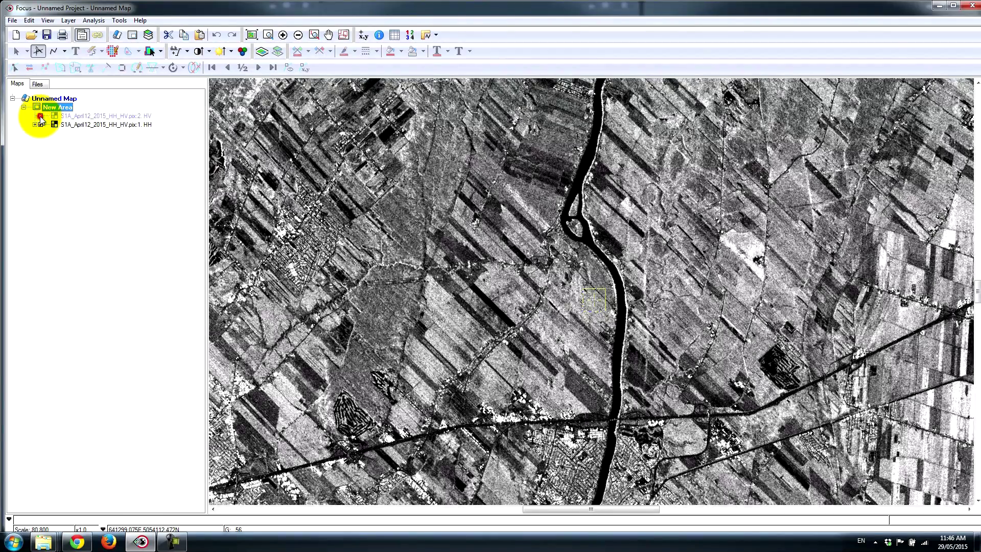
Step: Zoom to full extent, zoom into part of the image, re-show HV, and list loaded files
click(252, 35)
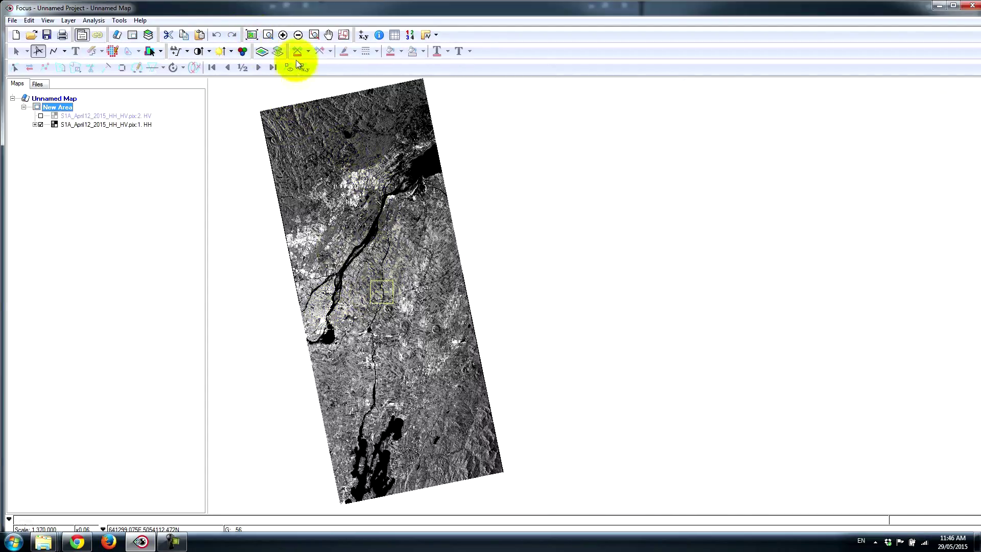
click(268, 35)
click(360, 179)
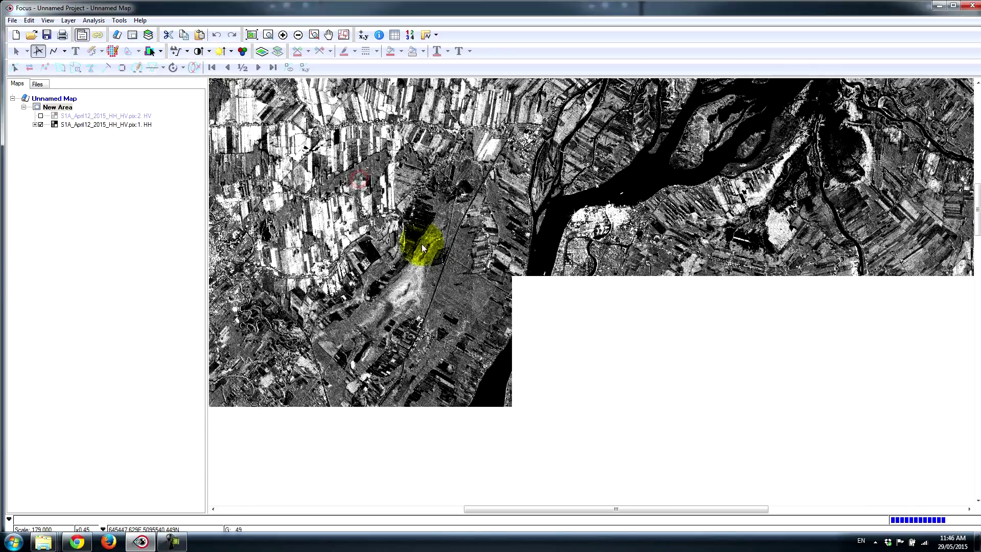
scroll(562, 256, down, 2)
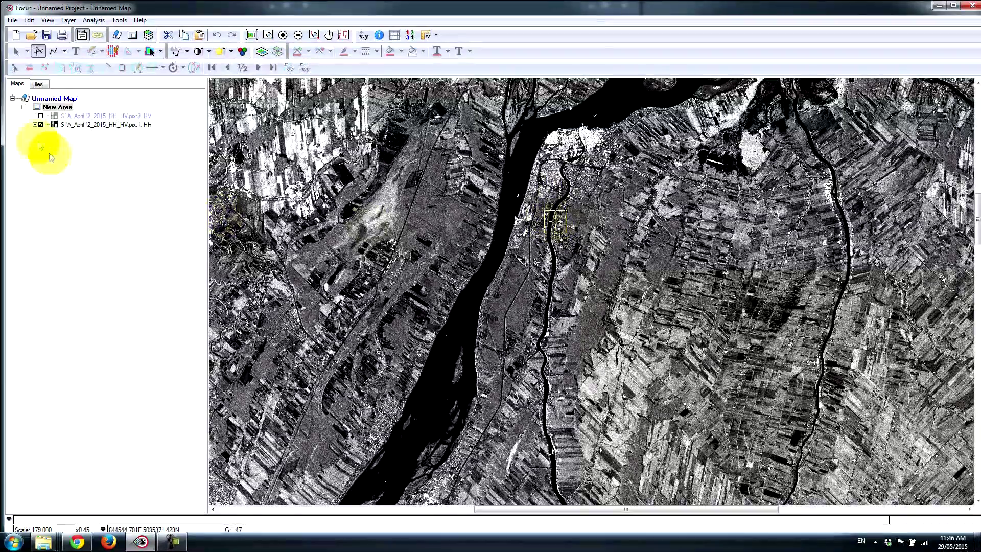
click(40, 116)
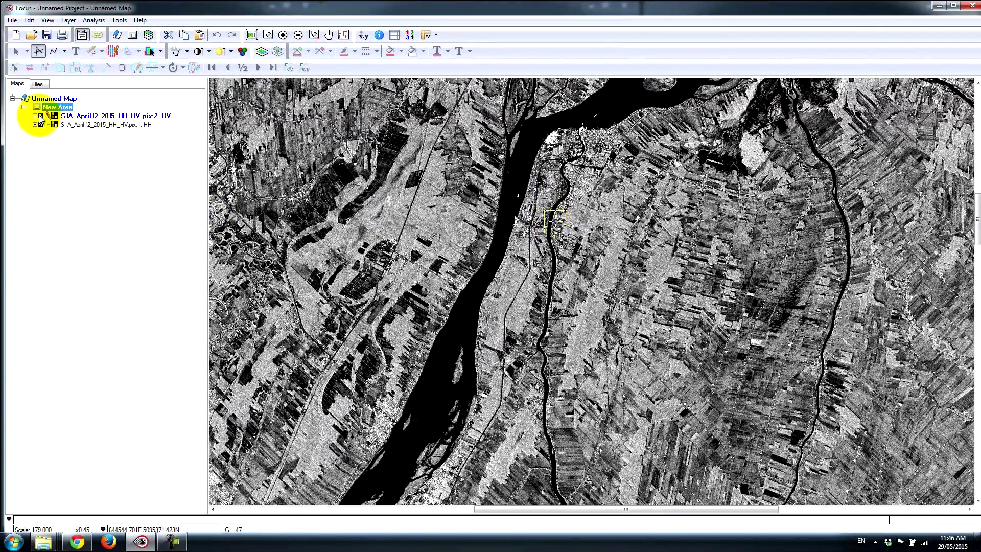
click(38, 85)
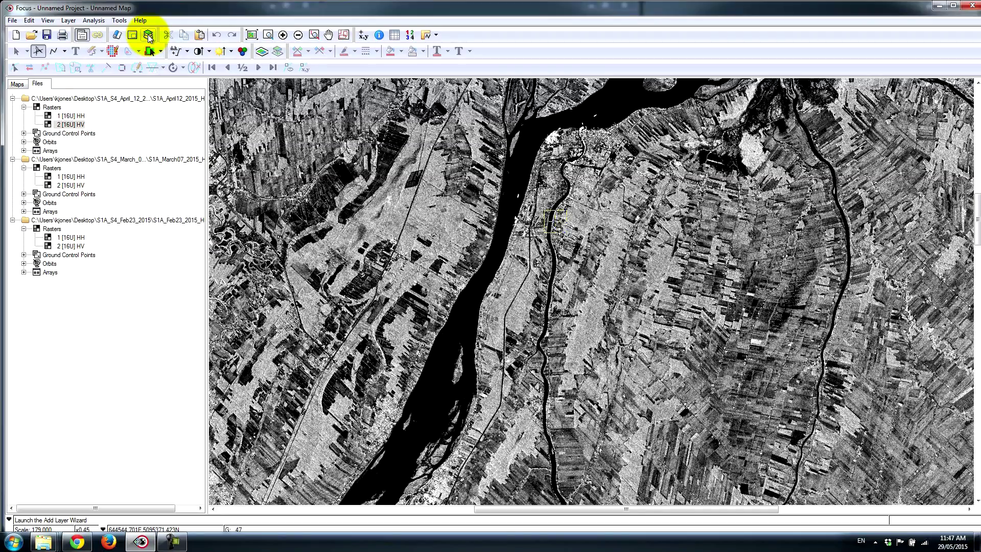
Step: Launch the Add Layer Wizard from the toolbar
click(149, 35)
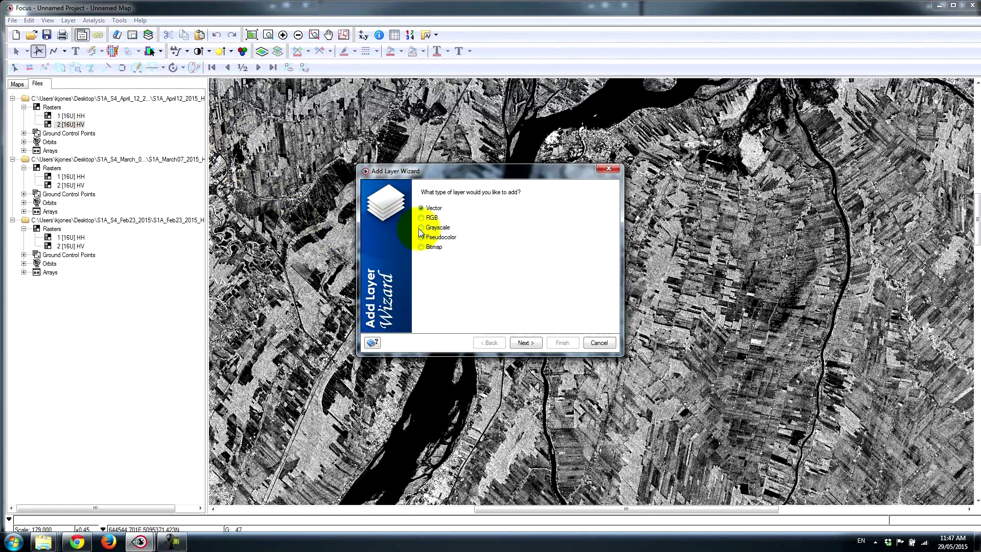
Step: Add an RGB layer from the April 12 file using channels 1, 2, 1 (HH red, HV green, HH blue)
click(432, 217)
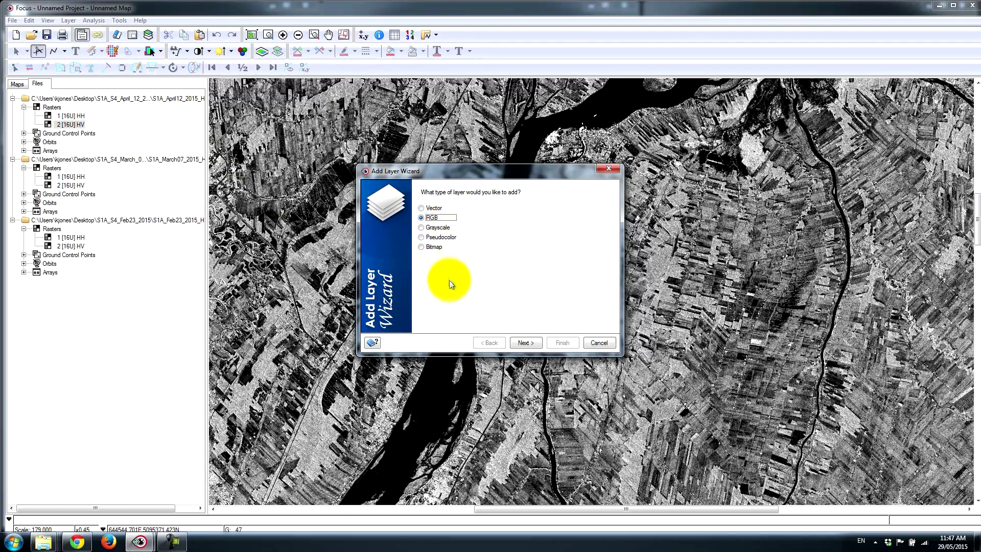
click(524, 344)
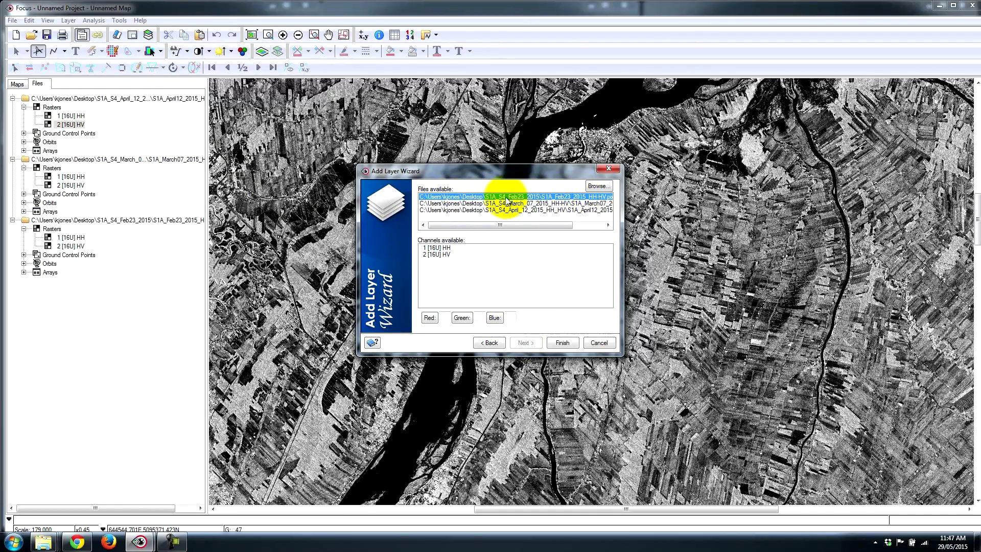
click(480, 210)
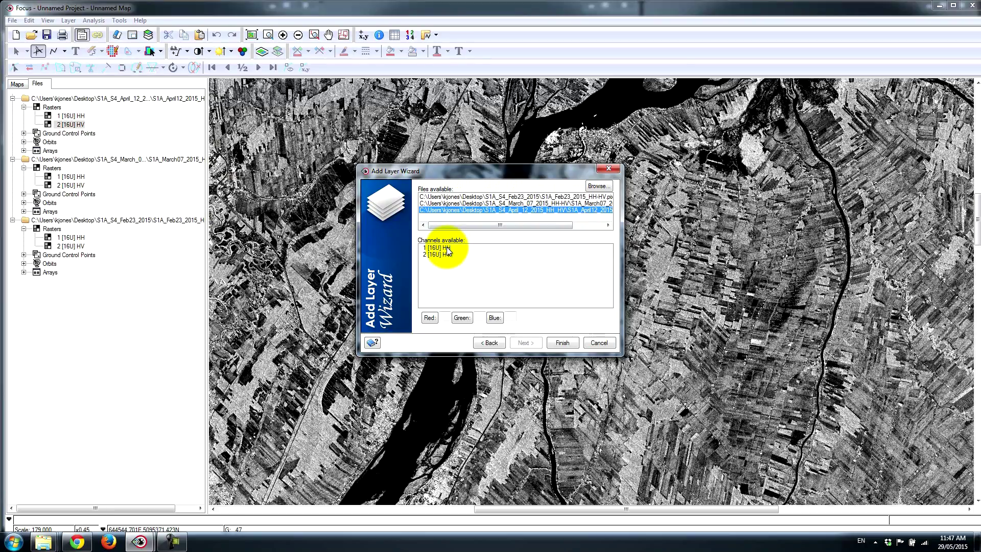
click(430, 248)
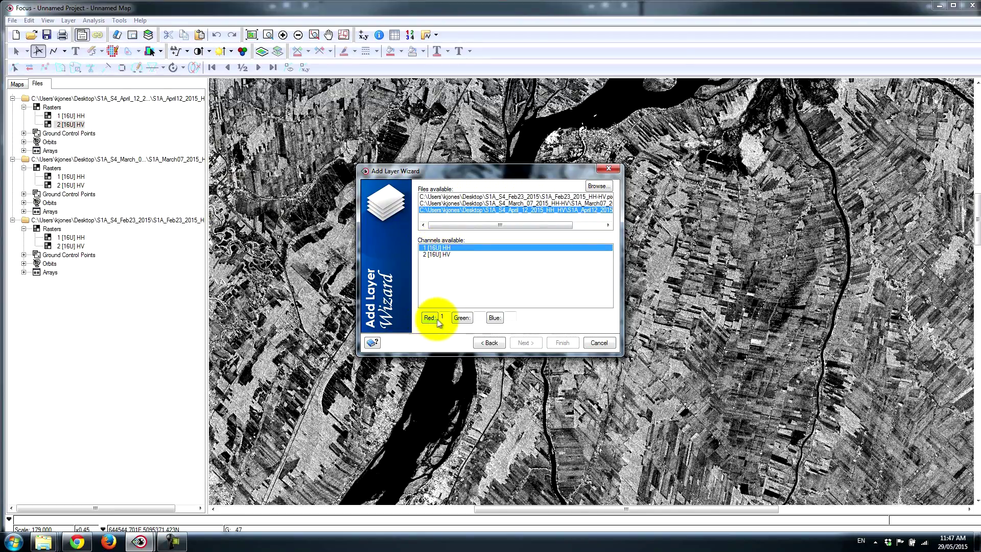
click(434, 319)
click(441, 254)
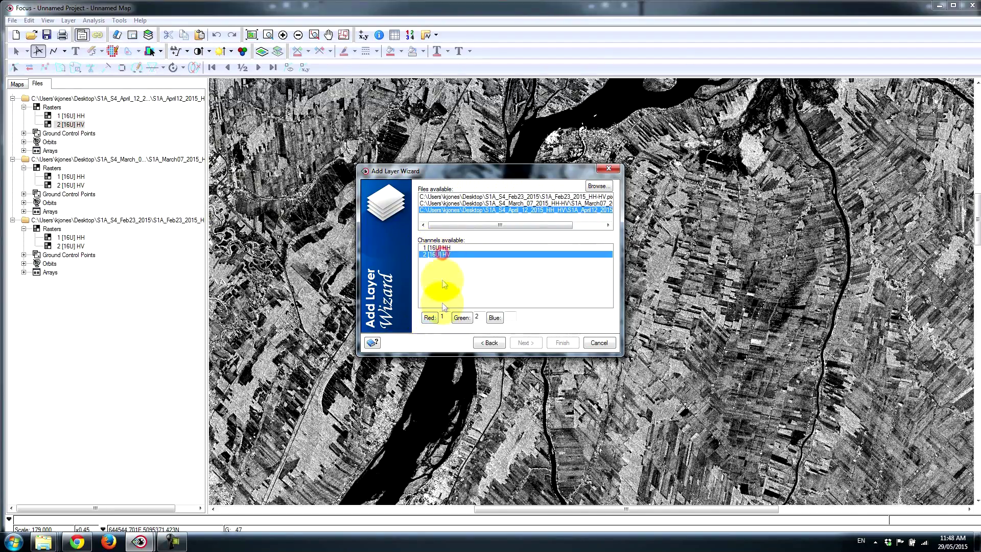
click(461, 319)
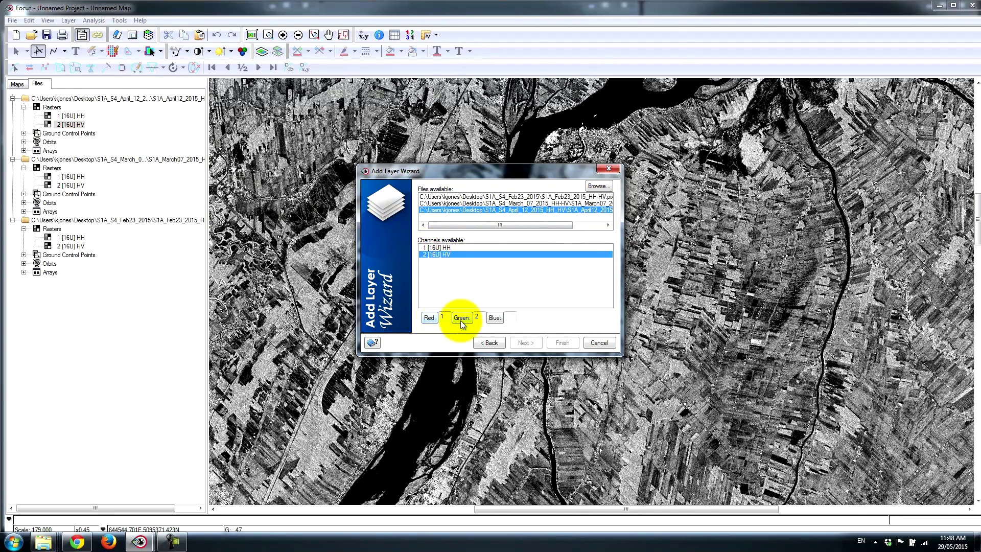
double_click(443, 248)
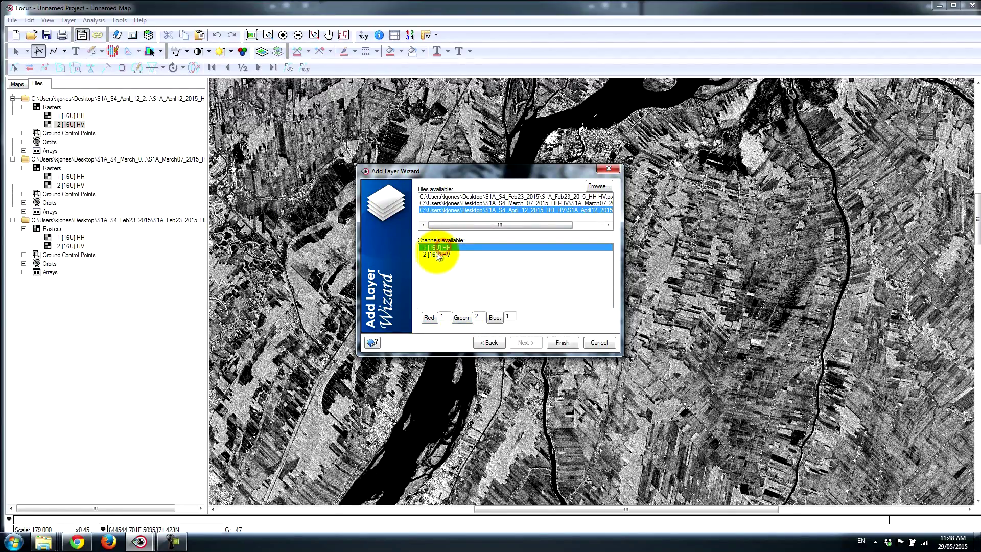
click(562, 342)
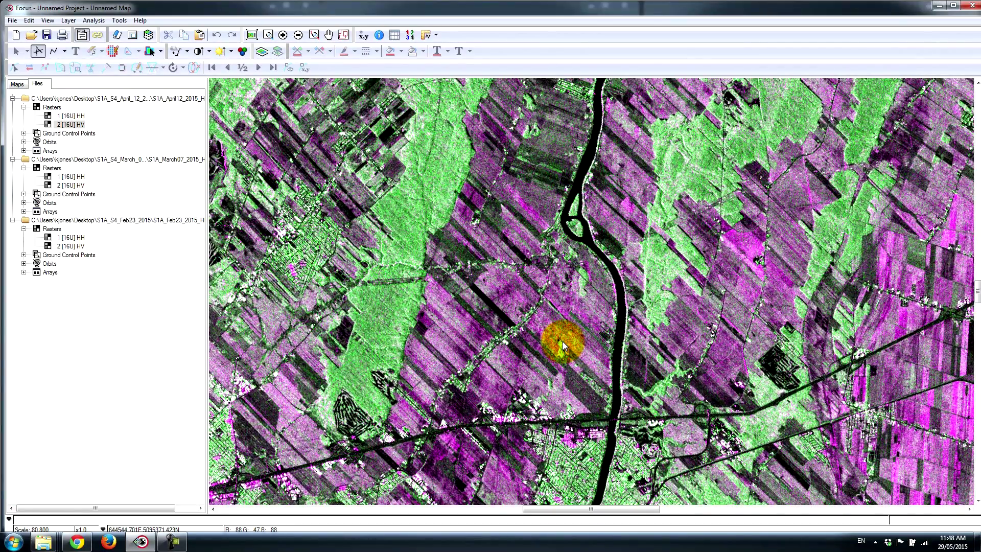
click(16, 85)
Step: Select the composite, zoom to the whole strip, zoom into the farmland, and expand its channels
click(92, 115)
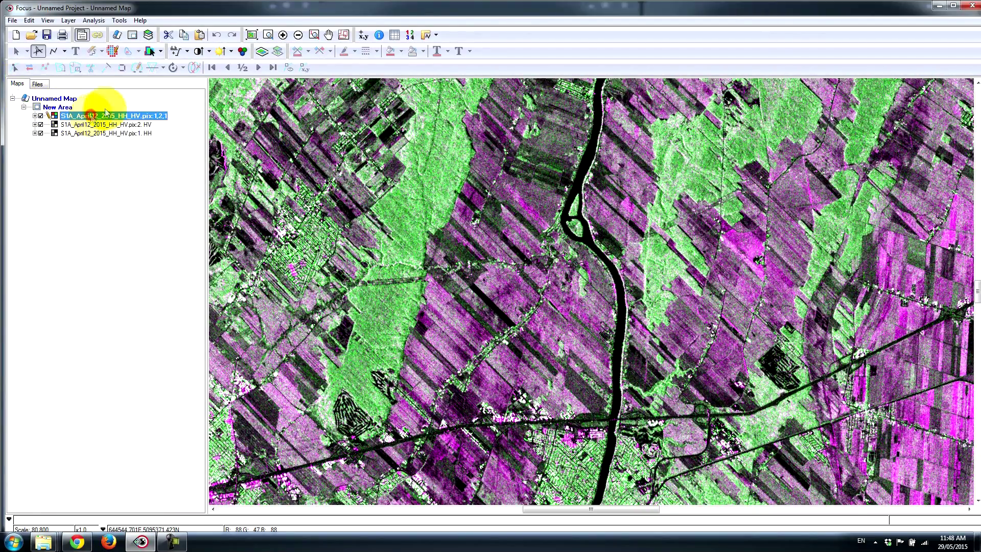
click(252, 35)
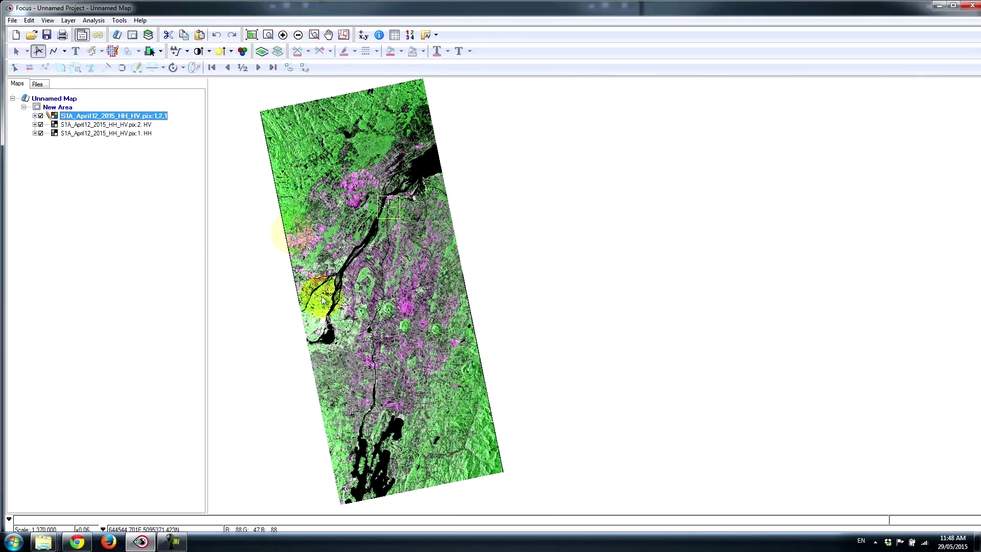
click(267, 35)
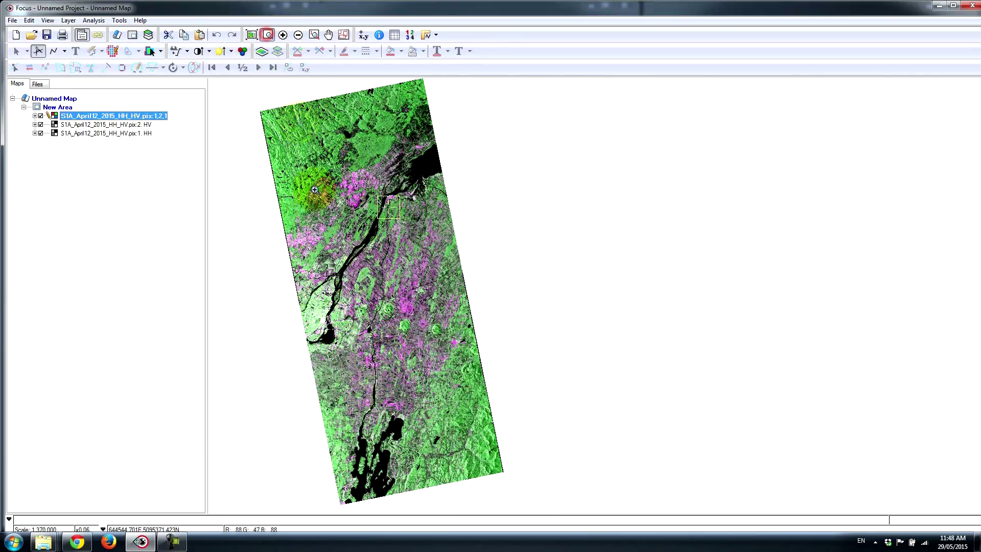
click(377, 224)
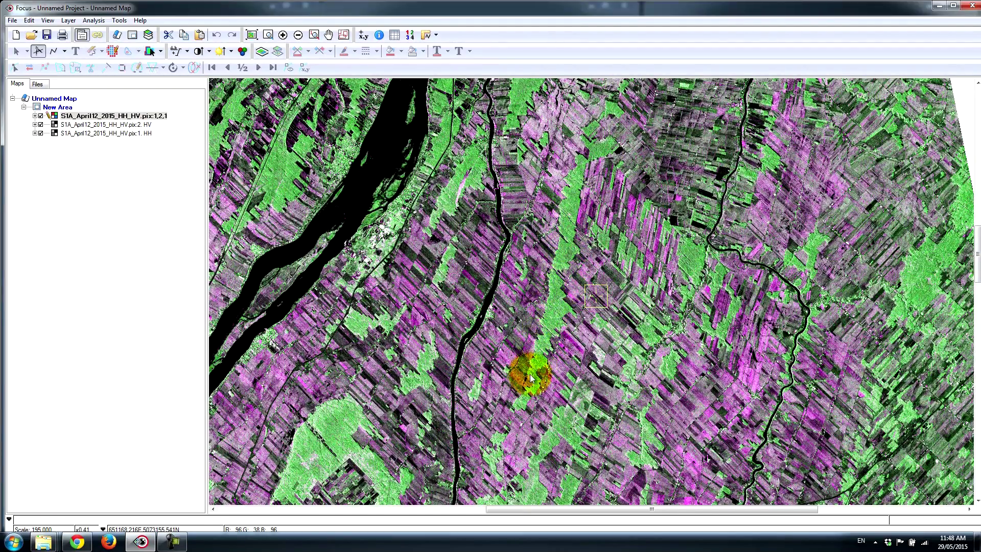
click(35, 116)
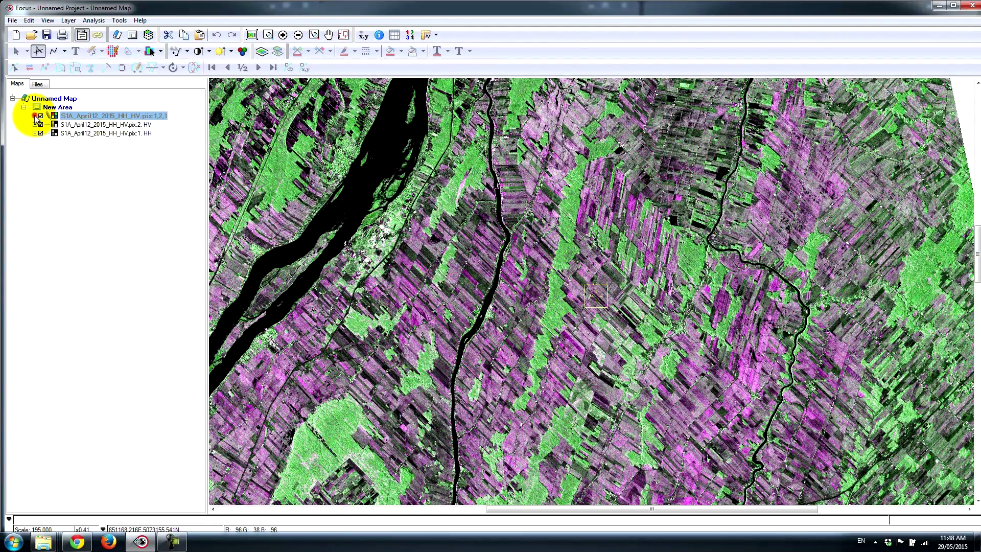
click(35, 116)
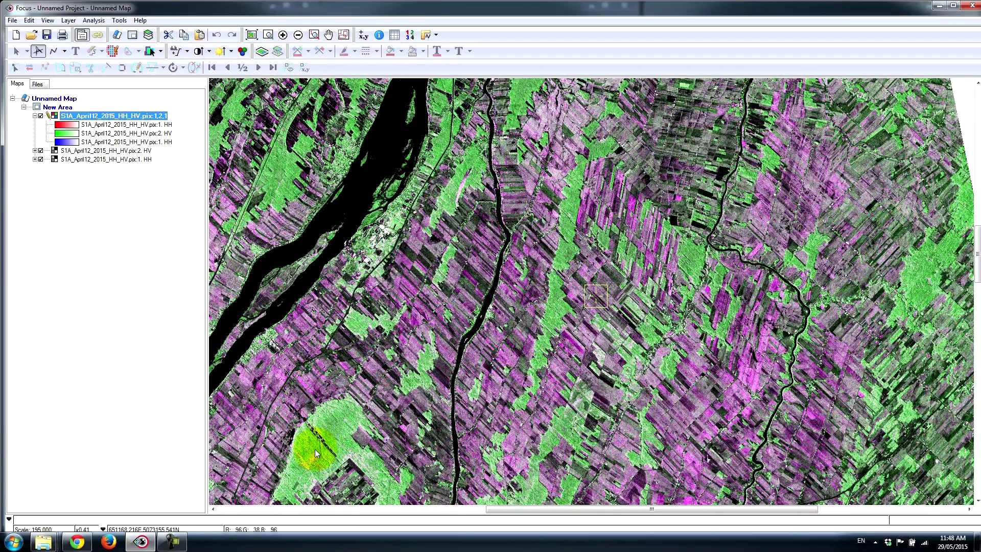
Step: Pan south across the fields to bring more farmland and forest into view
drag(646, 412, 624, 320)
drag(715, 364, 679, 329)
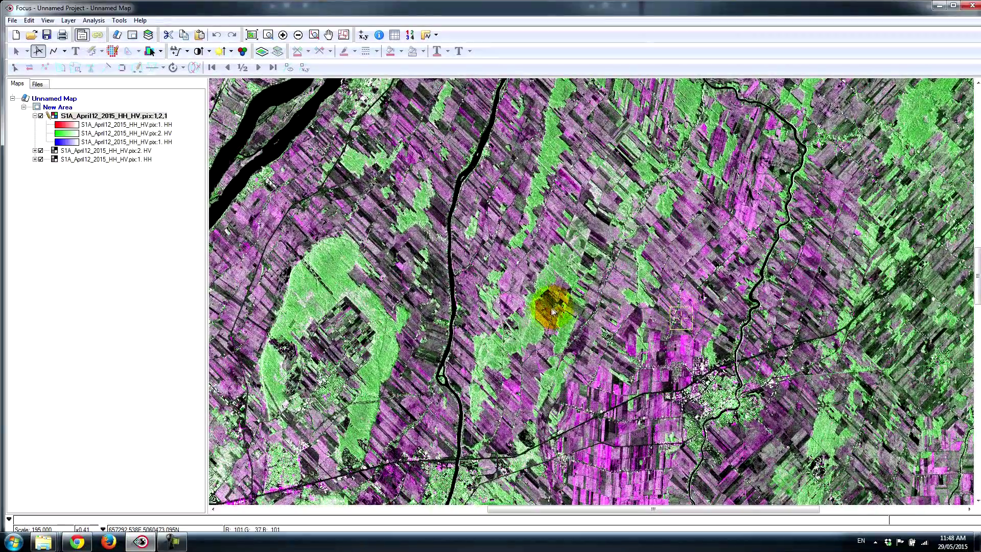